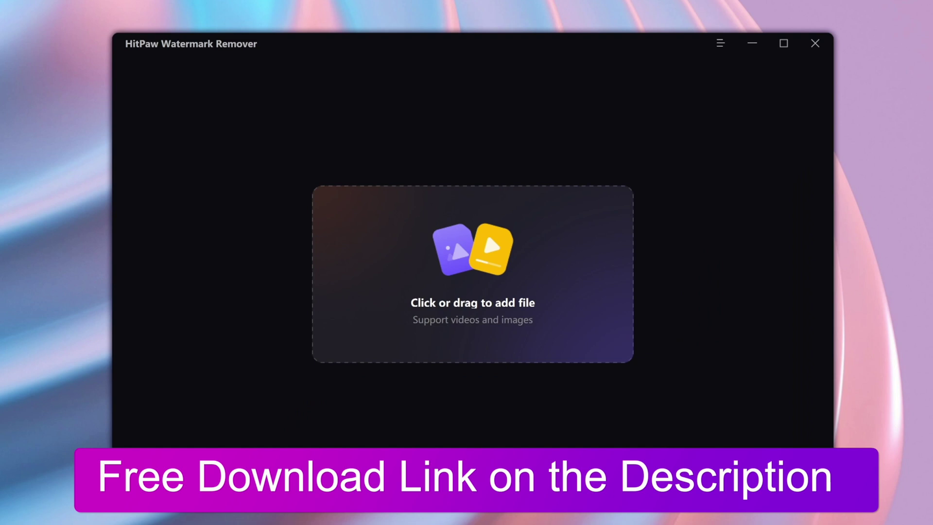
Load sample3-3.png, box its Watermark text, and keep Texture Repair as the removal mode
left_click(568, 301)
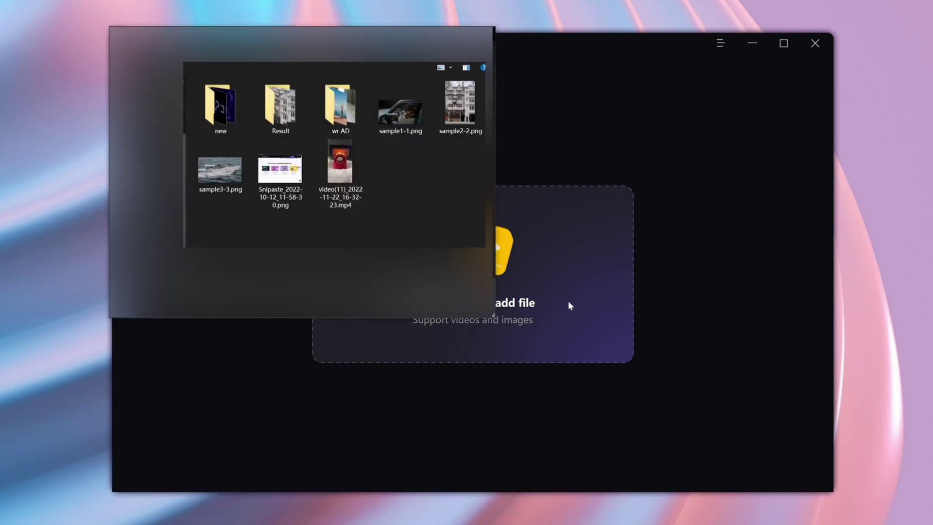
left_click(221, 172)
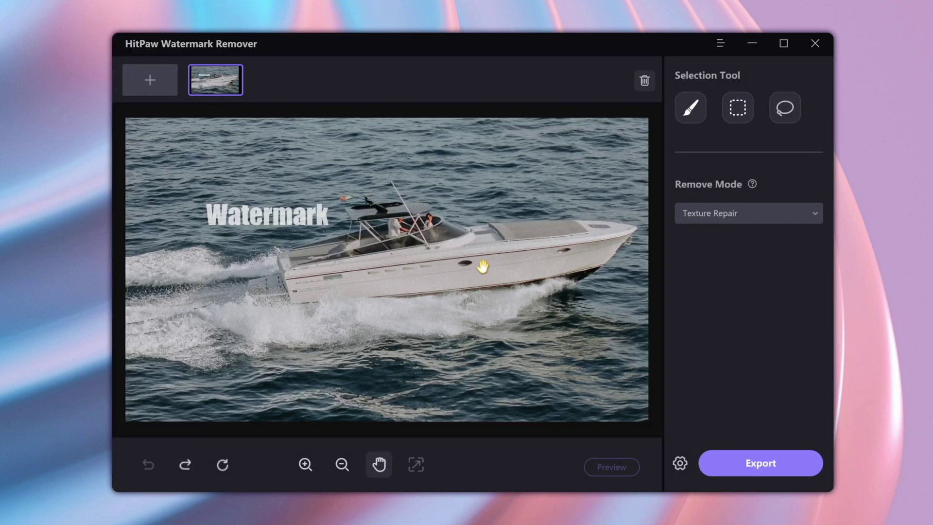
scroll(219, 219, "up", 3)
scroll(277, 233, "up", 3)
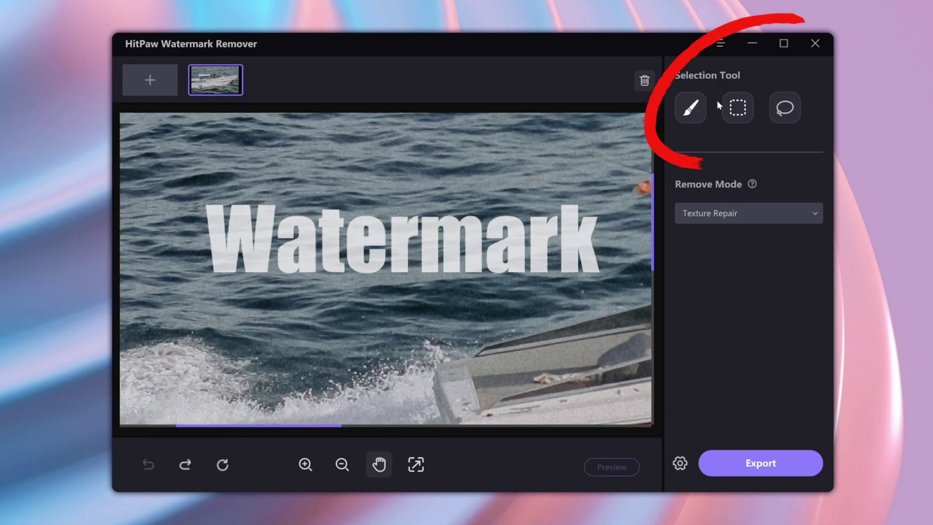
left_click(738, 107)
left_click_drag(203, 201, 606, 277)
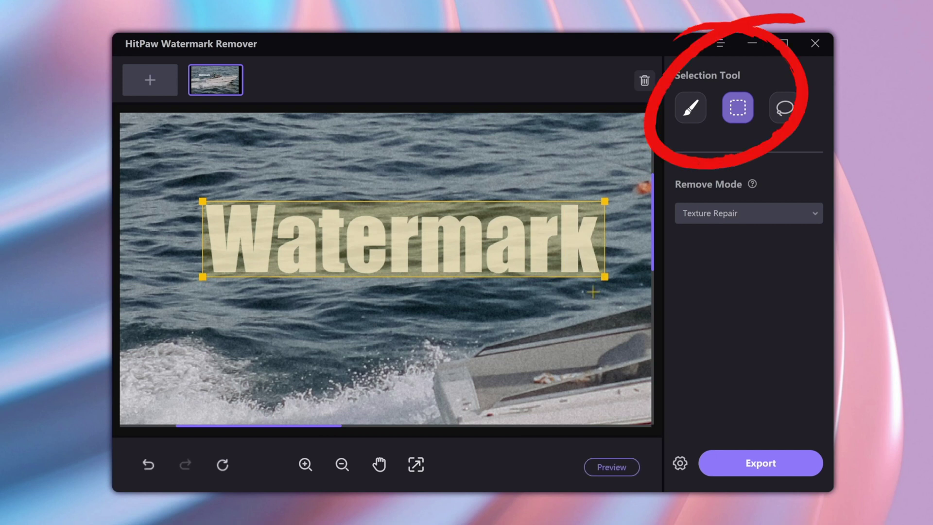
mouse_move(752, 184)
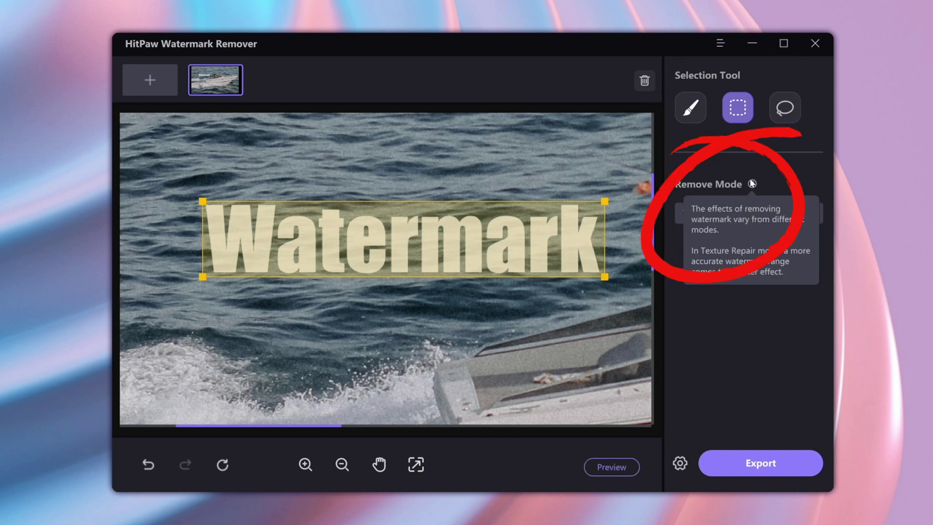
left_click(808, 219)
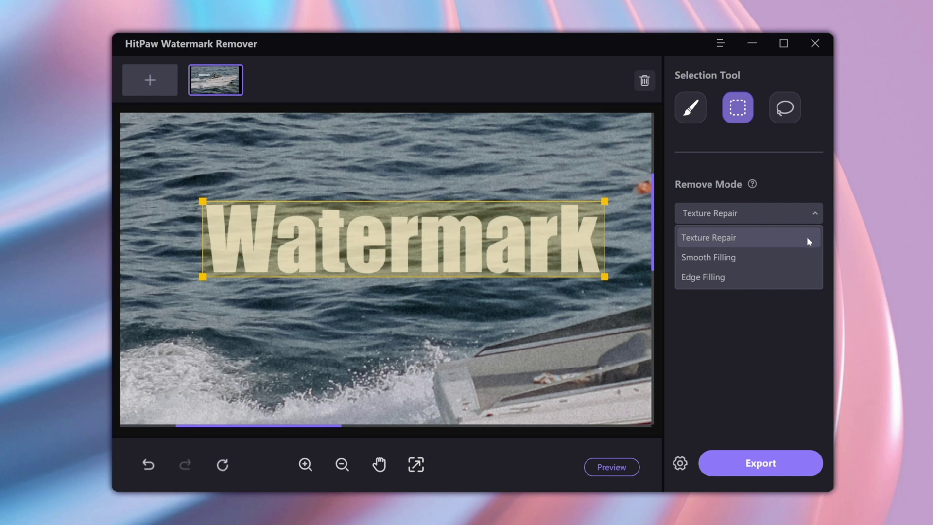
left_click(806, 237)
Preview the watermark removal using Texture Repair
left_click(623, 469)
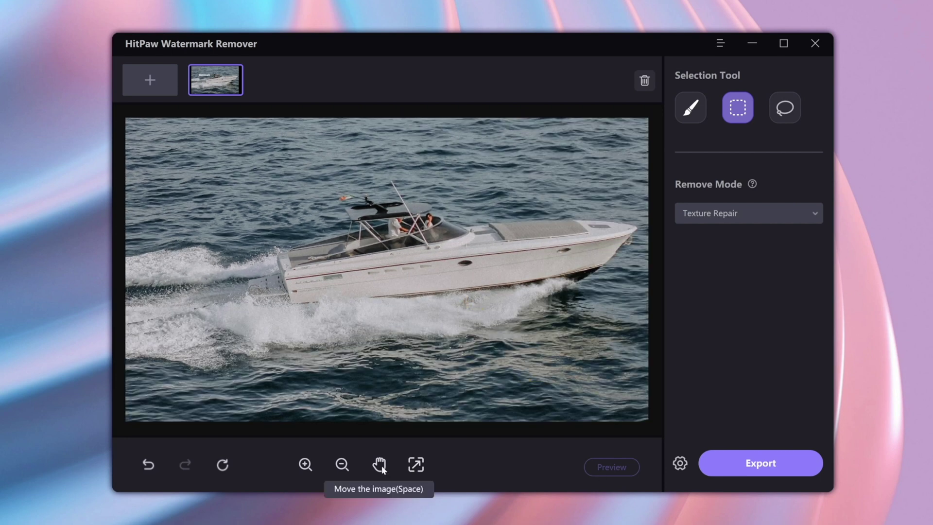
left_click(379, 464)
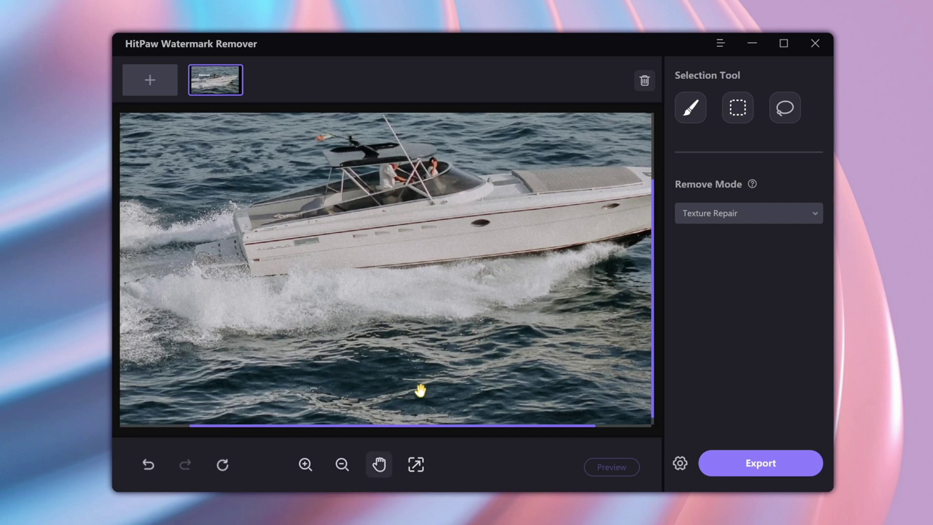
left_click(725, 212)
left_click(512, 443)
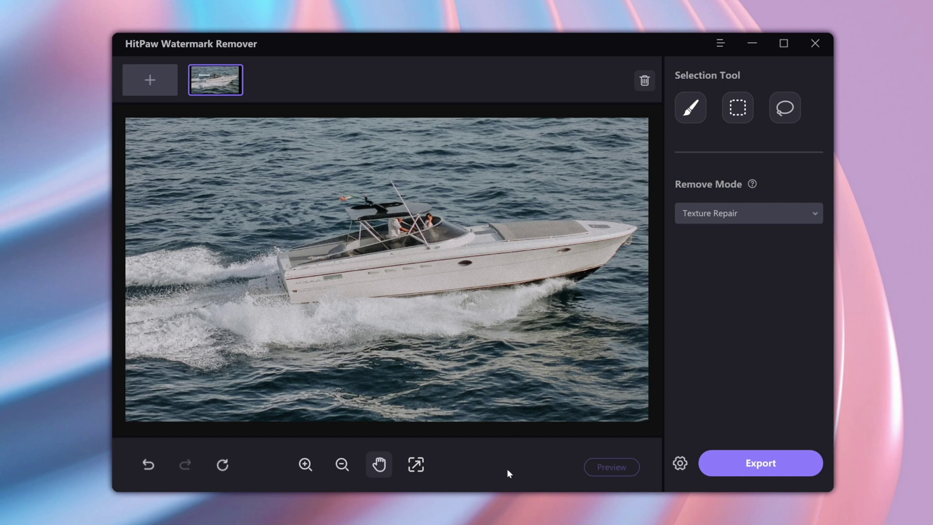
Undo and compare the Smooth Filling and Edge Filling removal previews
left_click(700, 212)
left_click(710, 252)
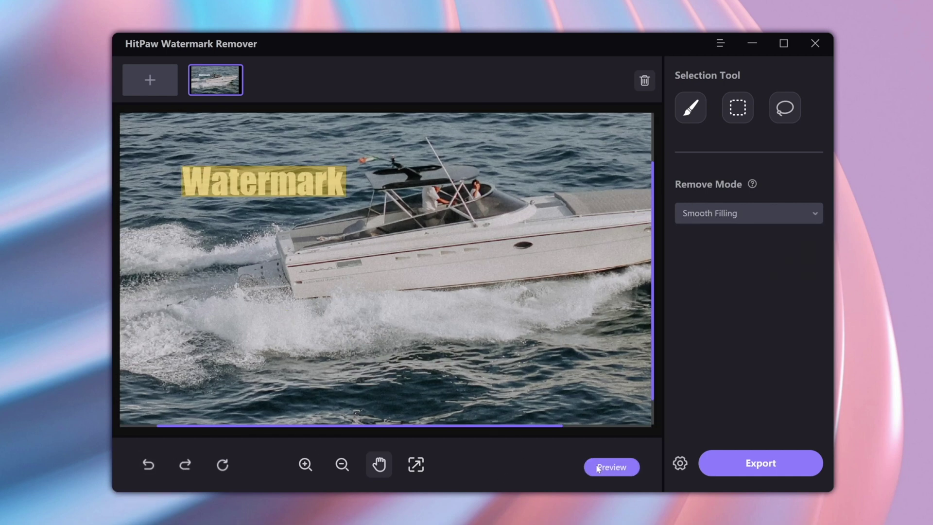
left_click(605, 466)
left_click(148, 465)
left_click(729, 213)
left_click(711, 274)
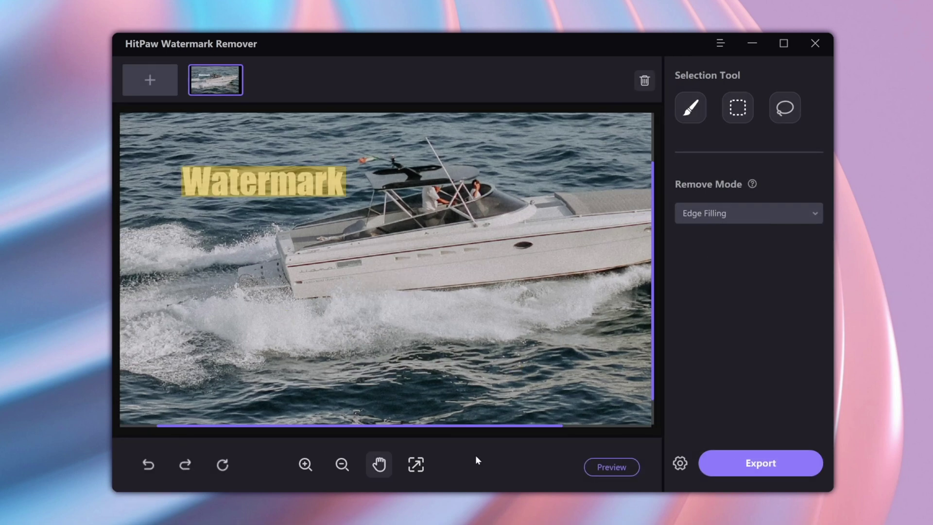
left_click(587, 463)
Revert to Texture Repair and preview the watermark-free boat photo
left_click(768, 213)
left_click(760, 240)
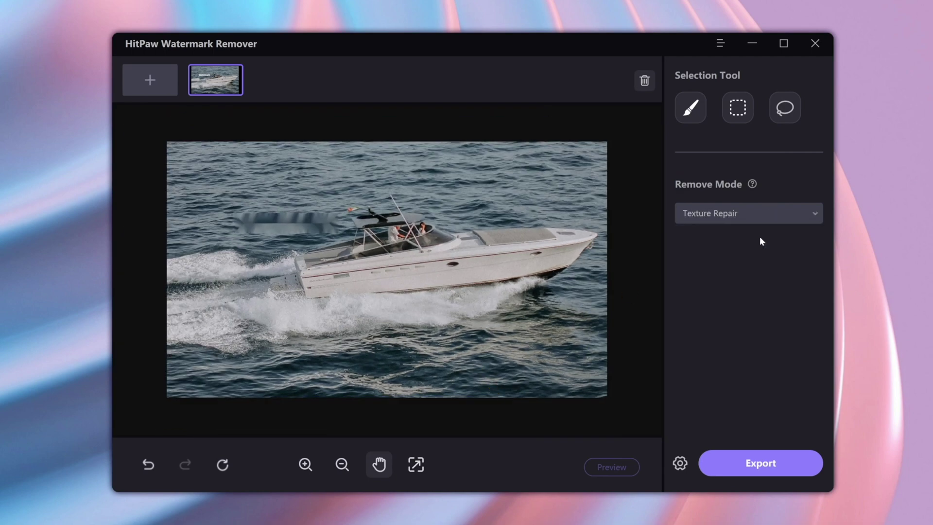
left_click(148, 465)
scroll(308, 308, "up", 3)
left_click(598, 465)
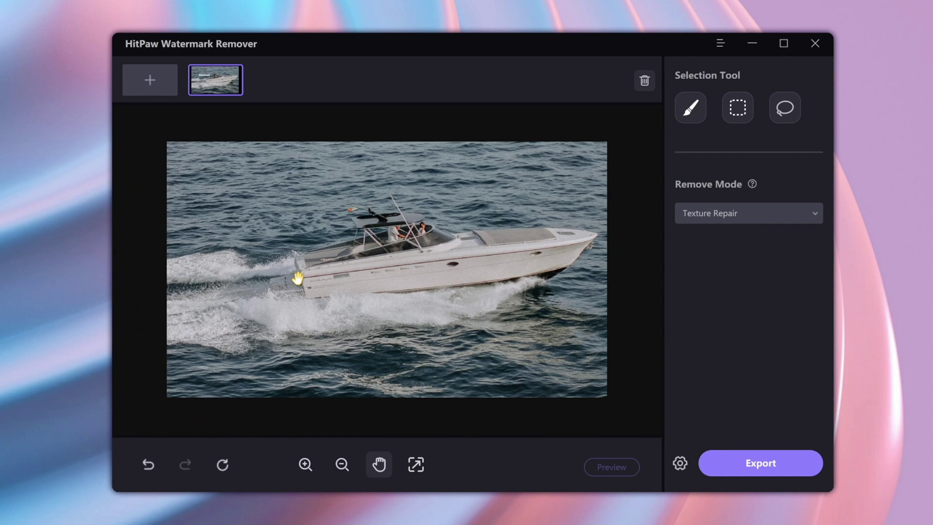
Export the cleaned boat photo to its original folder
left_click(687, 464)
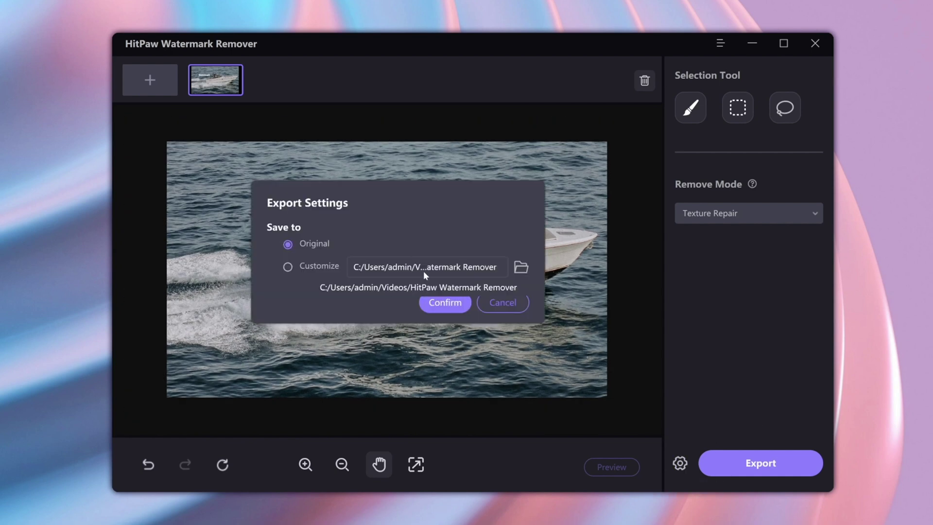
left_click(444, 302)
left_click(732, 463)
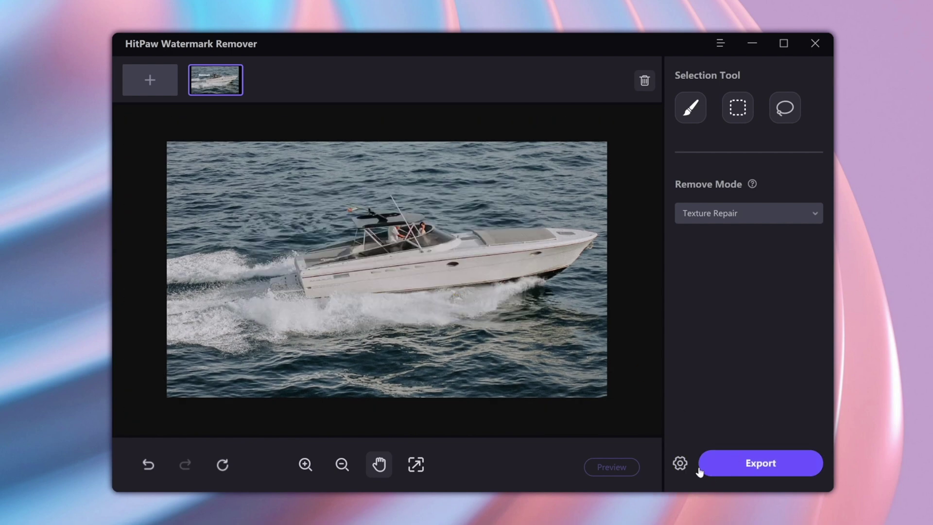
Dismiss the success message and box the car photo's Watermark text
left_click(574, 287)
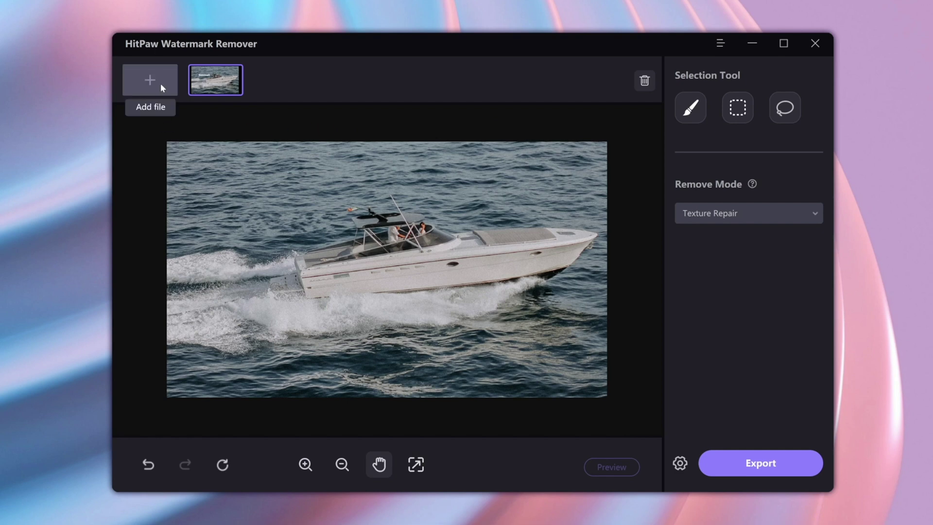
left_click(737, 107)
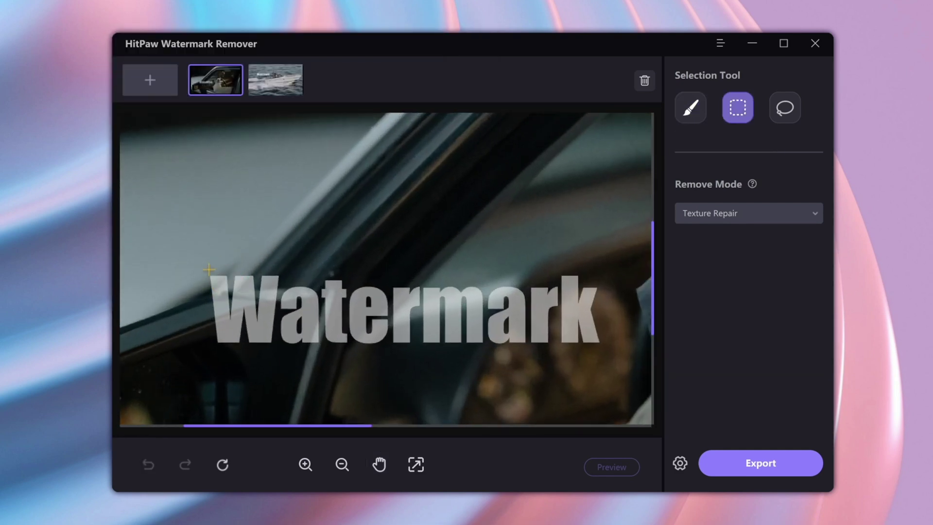
mouse_move(204, 271)
left_mouse_down()
mouse_move(493, 342)
mouse_move(602, 343)
left_mouse_up()
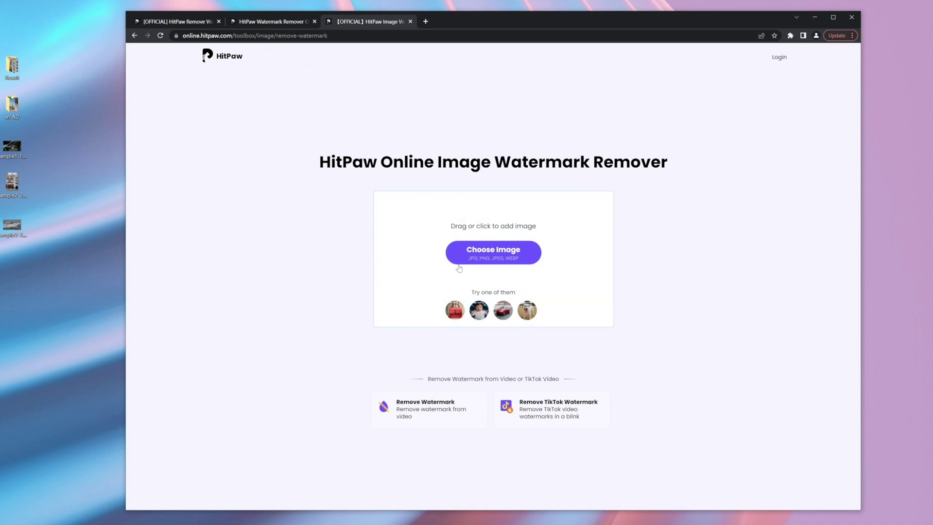
Drop the watermarked speedboat photo into the editor and zoom it to fill the canvas
left_click_drag(127, 230, 265, 261)
scroll(297, 202, "up", 2)
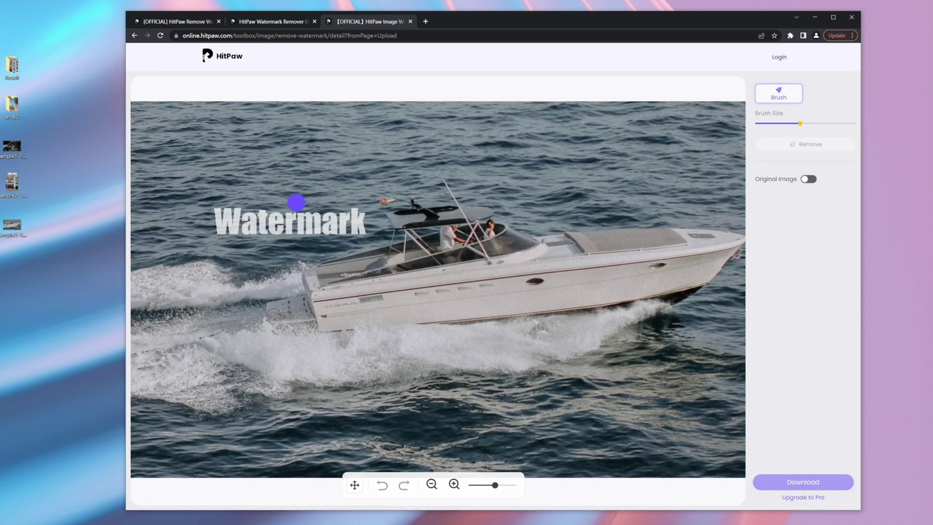
left_click(354, 485)
scroll(696, 128, "up", 2)
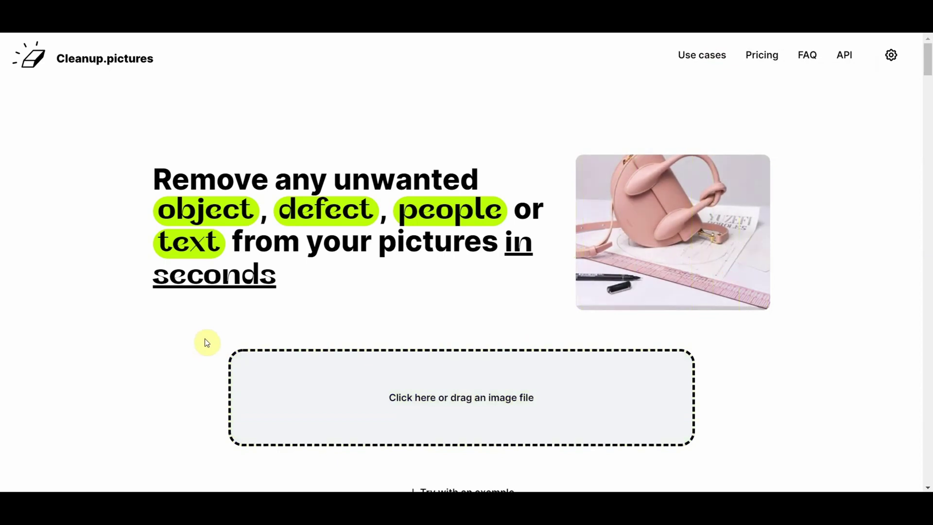
Upload the group business photo and brush over the light-suited man on the left
left_click(380, 373)
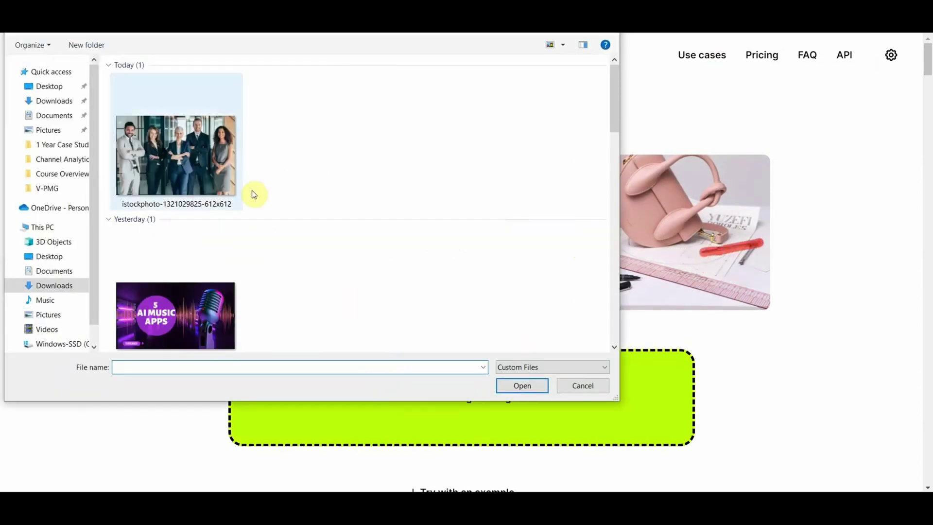
double_click(217, 164)
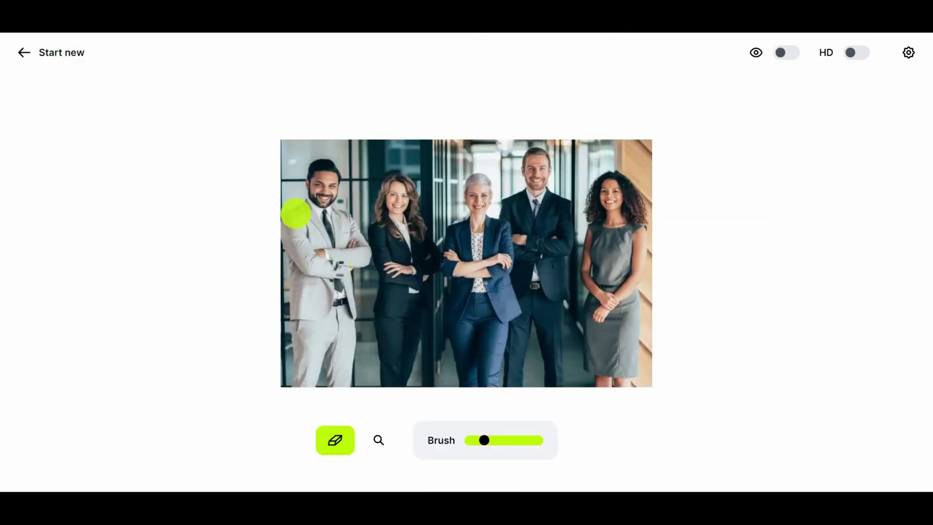
mouse_move(310, 168)
left_mouse_down()
mouse_move(291, 230)
mouse_move(343, 301)
mouse_move(348, 260)
mouse_move(332, 239)
mouse_move(332, 368)
left_mouse_up()
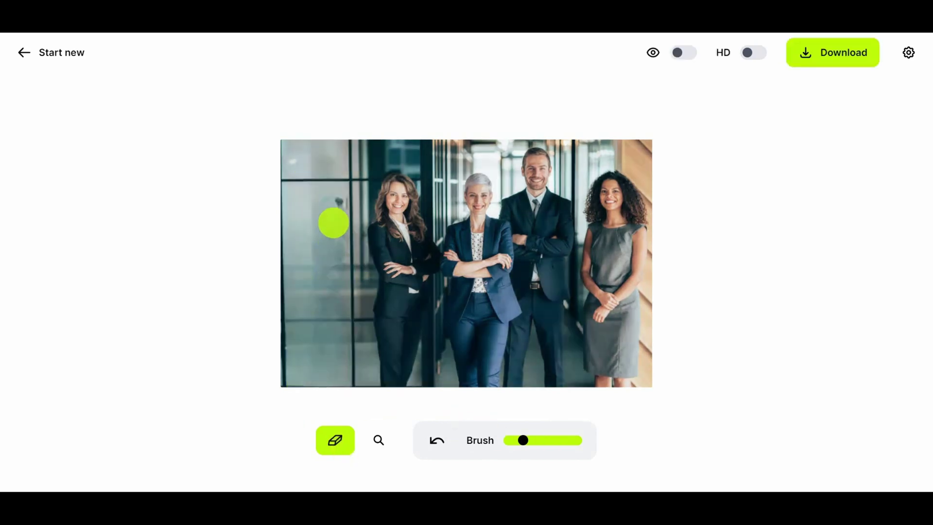
left_click(339, 438)
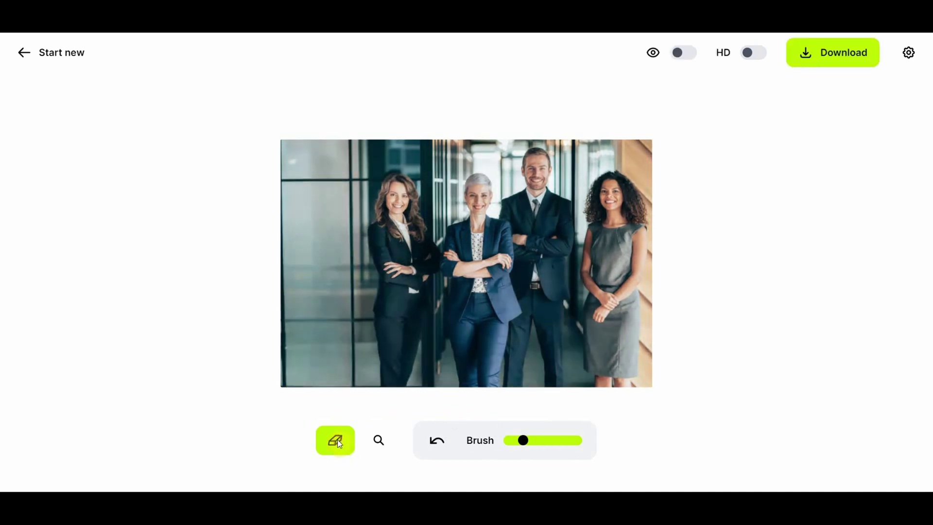
left_click_drag(315, 161, 297, 168)
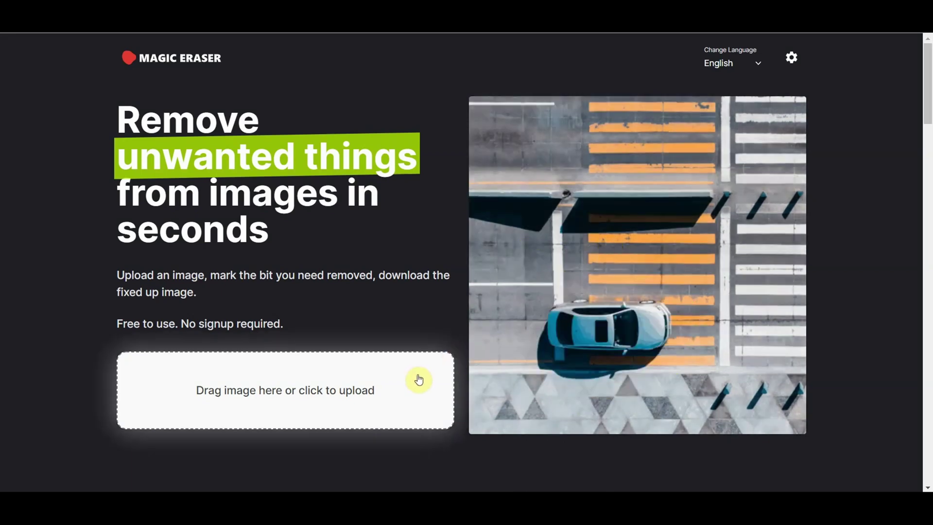
Upload the group photo and mask the left man from head to body
left_click(370, 387)
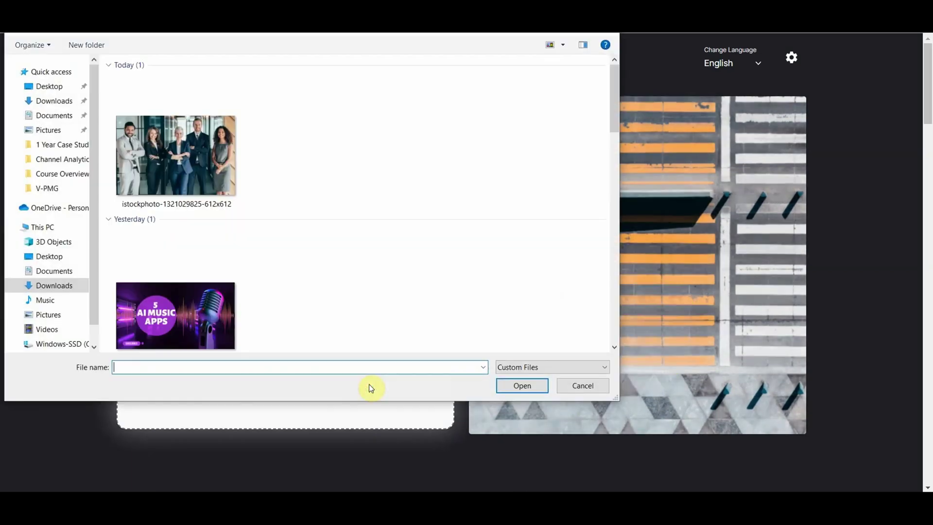
double_click(221, 173)
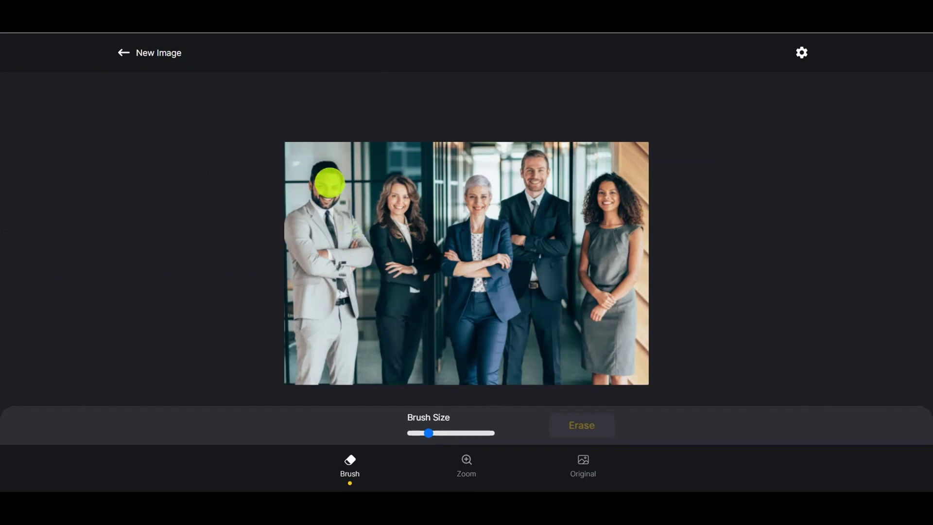
left_click_drag(322, 172, 297, 231)
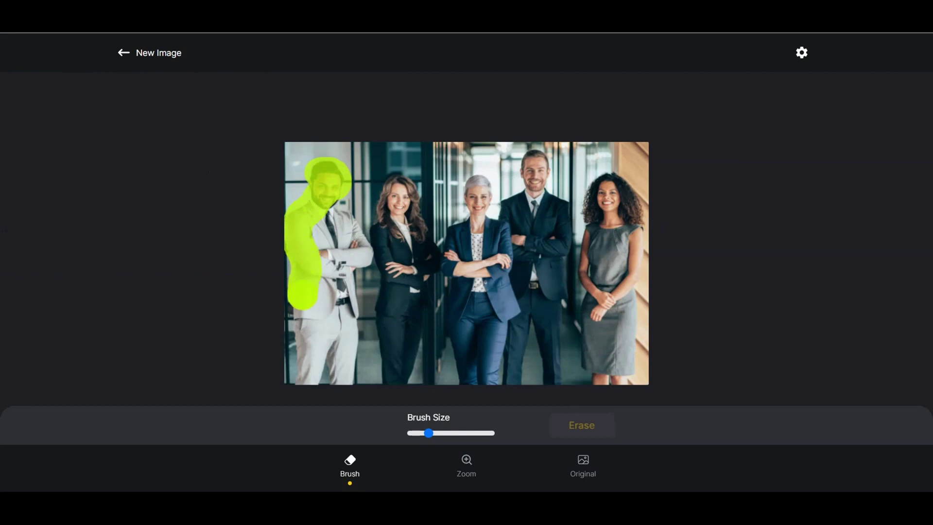
mouse_move(296, 232)
left_mouse_down()
mouse_move(301, 366)
mouse_move(320, 346)
mouse_move(344, 381)
mouse_move(357, 358)
mouse_move(334, 265)
left_mouse_up()
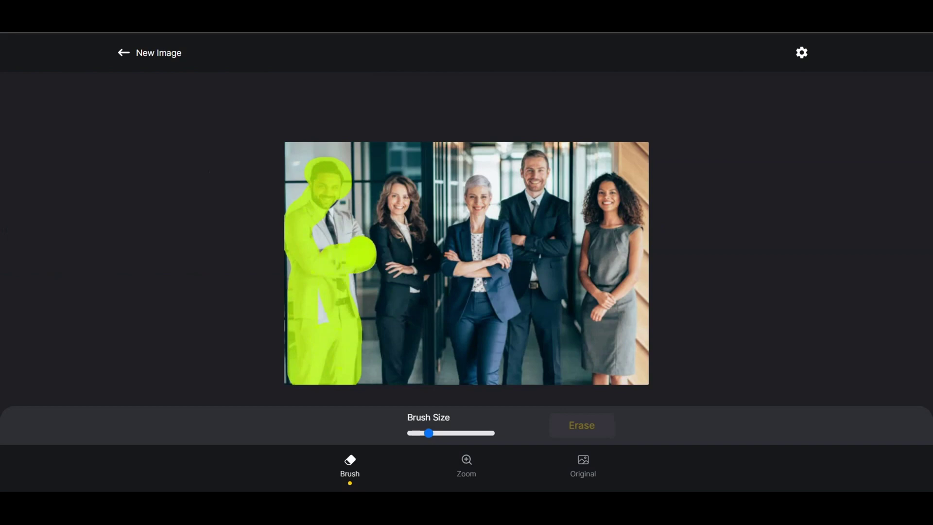
left_click_drag(349, 234, 333, 194)
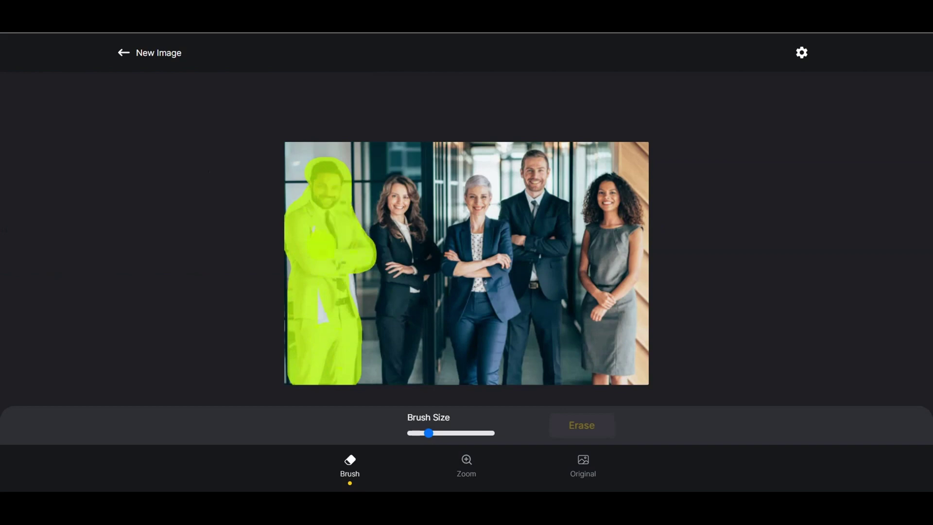
left_click_drag(324, 271, 353, 307)
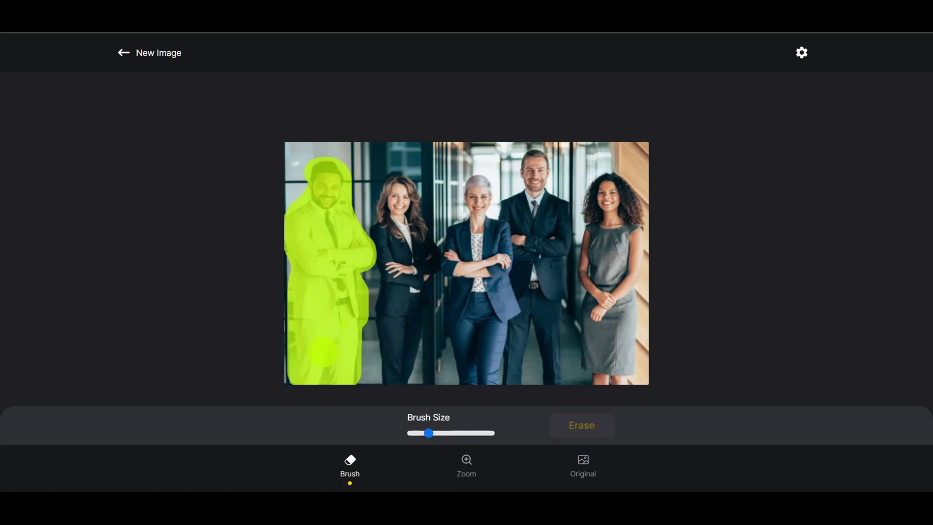
left_click_drag(318, 350, 329, 354)
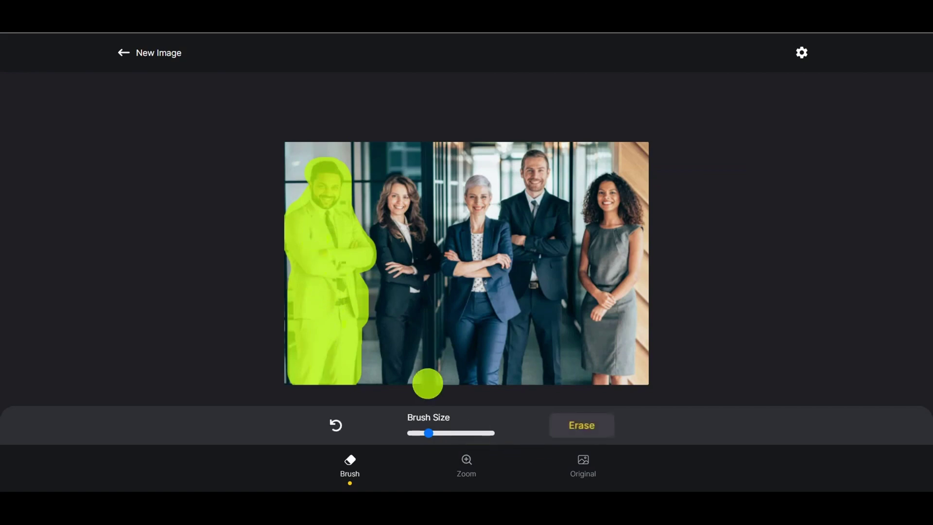
Erase the masked man and wait for Magic Eraser to finish processing
left_click(575, 432)
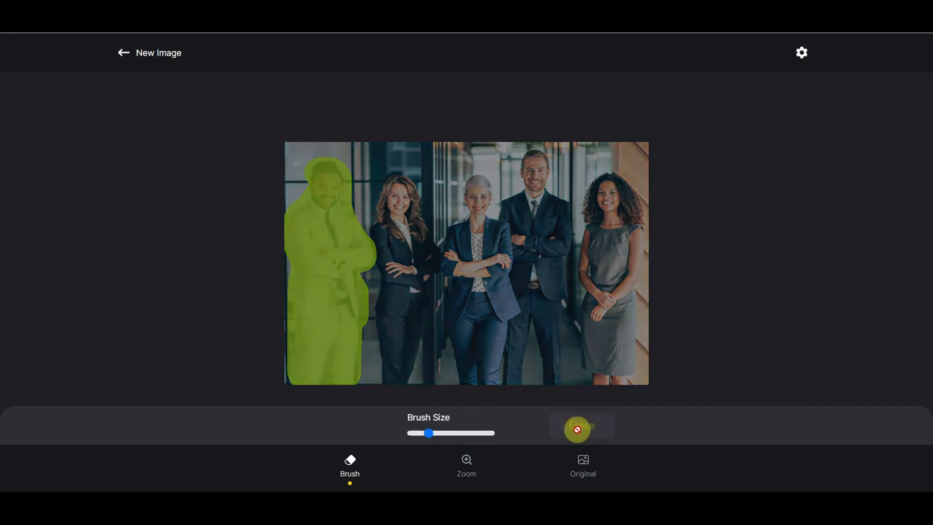